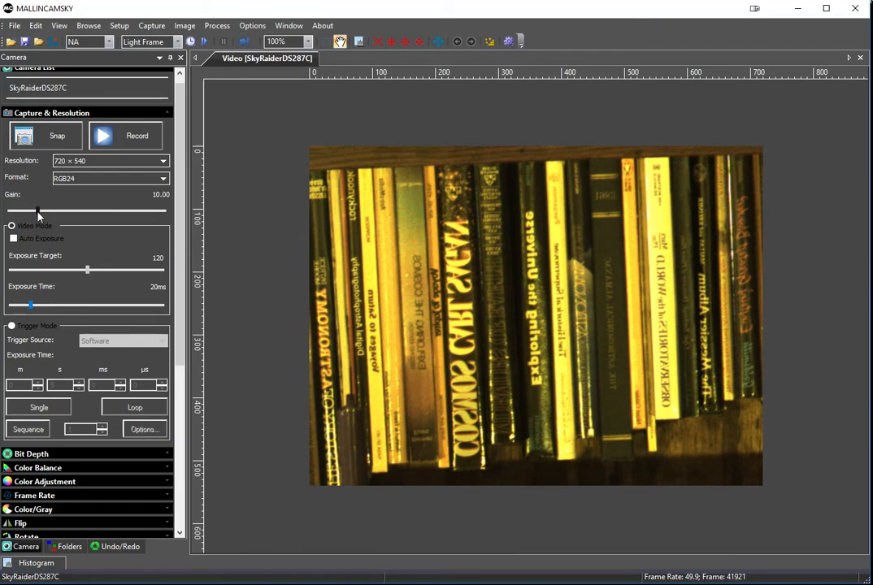
Step: Set the camera gain to 4.00 and the video mode exposure time to 50 ms
left_click_drag(38, 210, 18, 213)
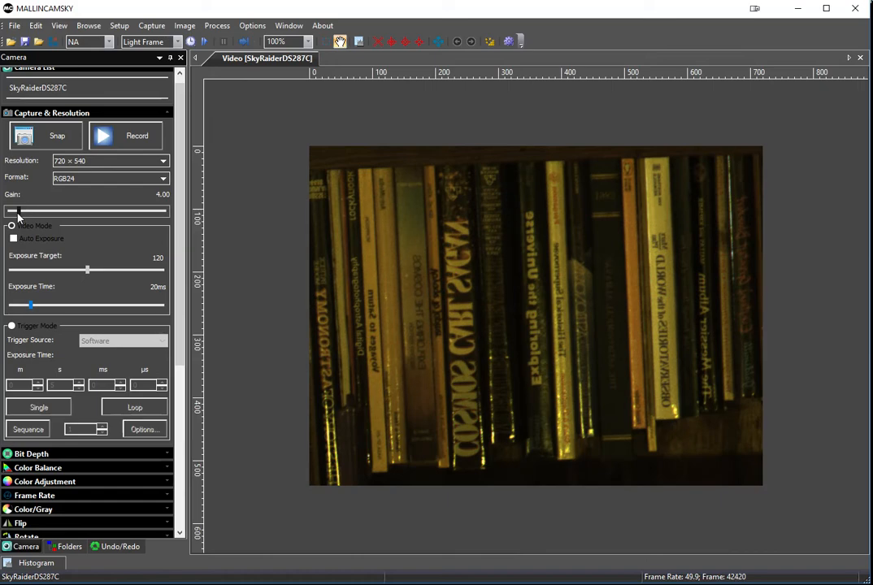
left_click_drag(34, 306, 42, 307)
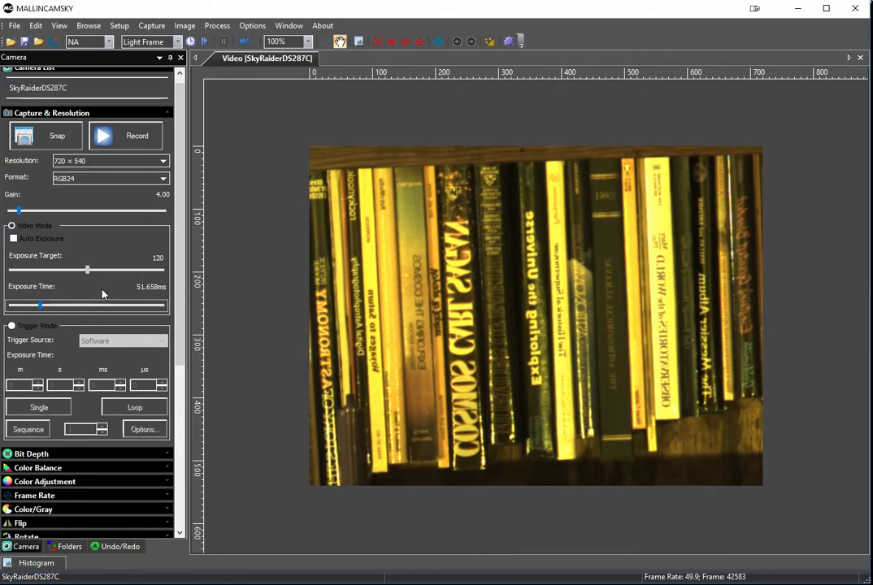
left_click(140, 287)
type("50")
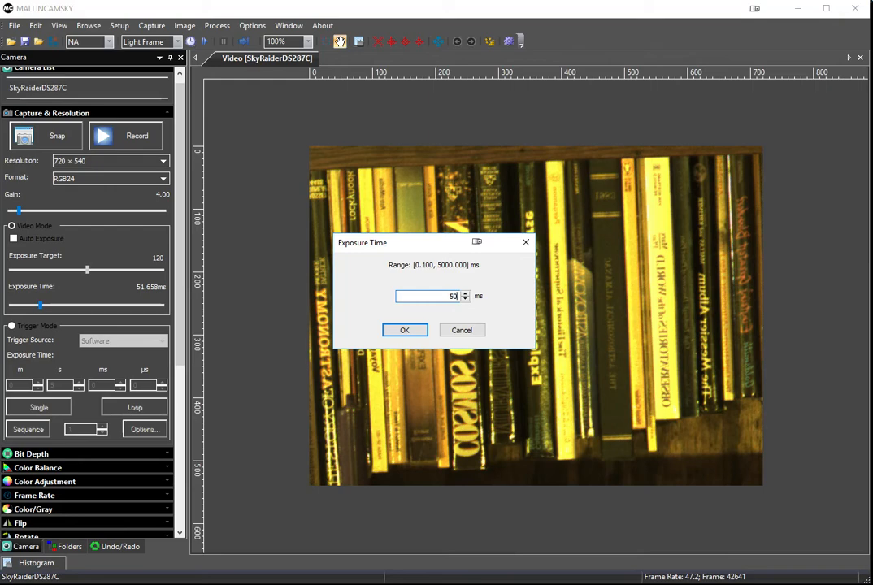
key("Return")
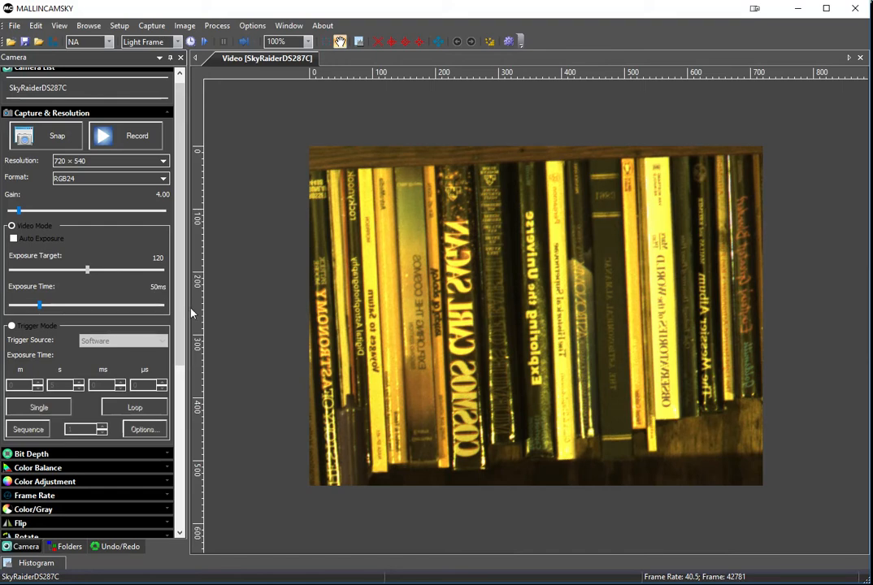
Step: Apply an automatic white balance to the live bookshelf image using the default sampling region
left_click_drag(187, 305, 188, 371)
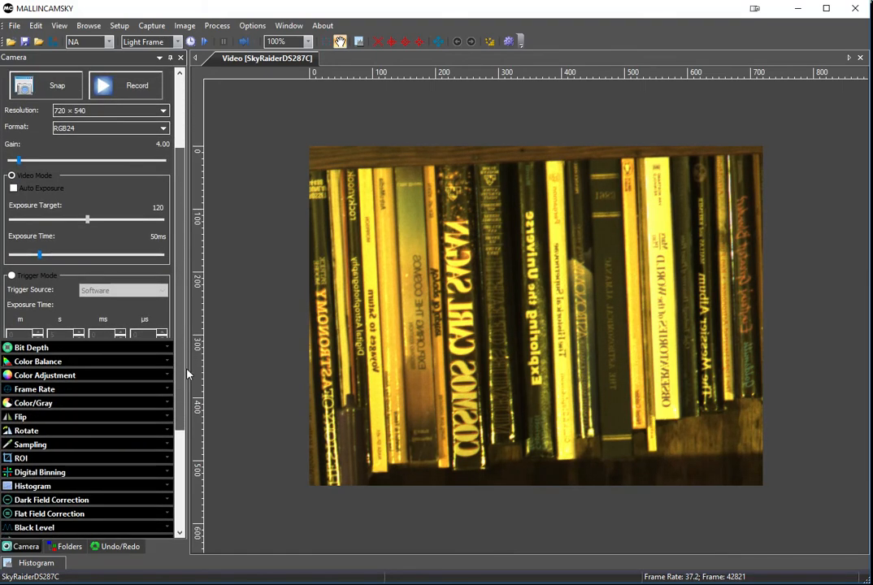
left_click(11, 364)
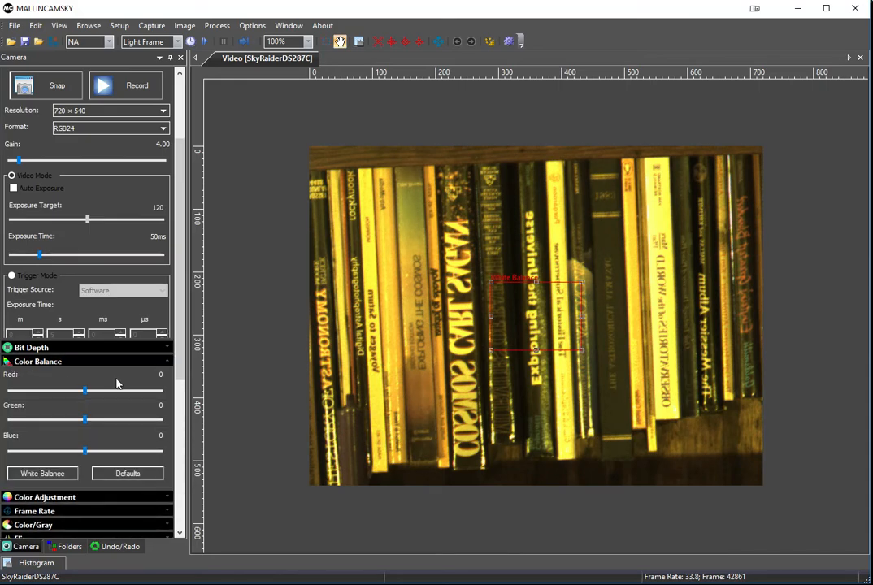
left_click(43, 474)
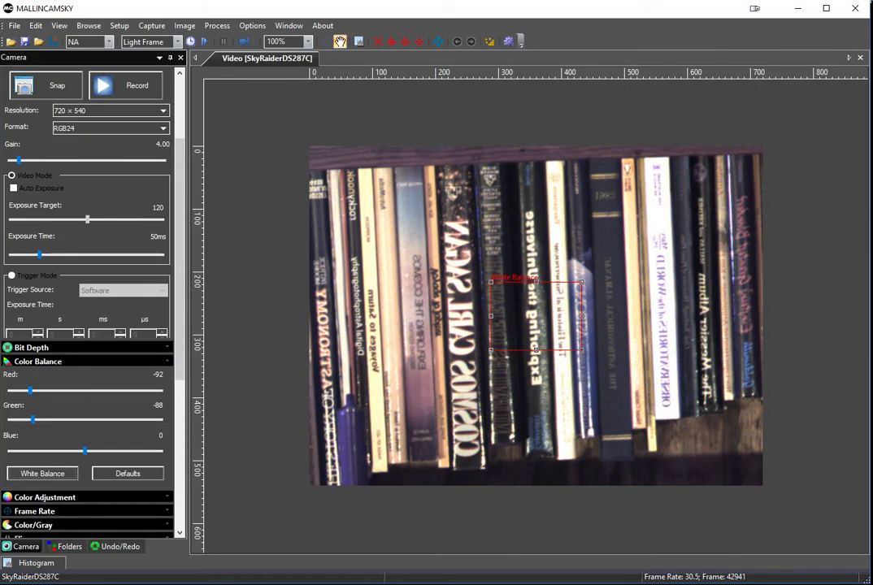
left_click(6, 363)
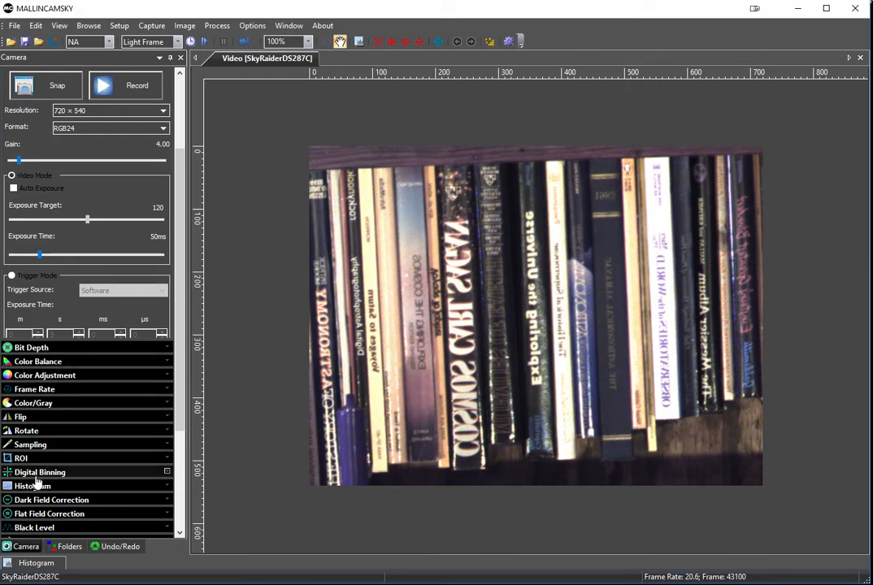
Step: Set the histogram's right limit to 100 and the sharpening level to 101%
left_click(36, 485)
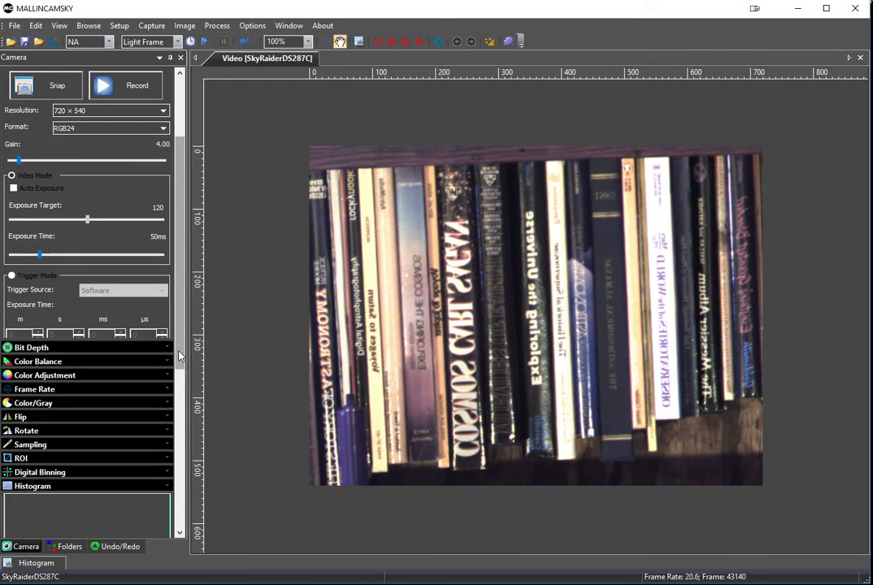
left_click_drag(179, 352, 194, 494)
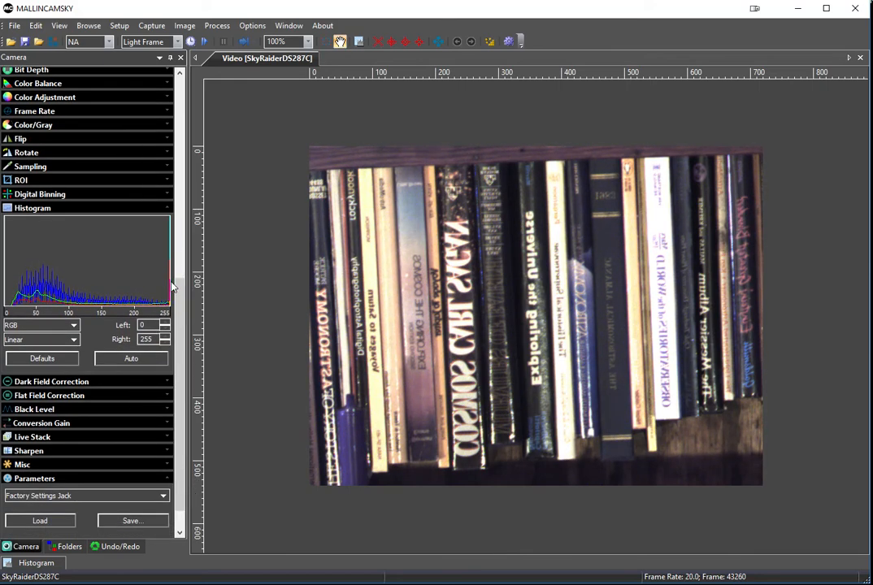
left_click_drag(168, 285, 70, 289)
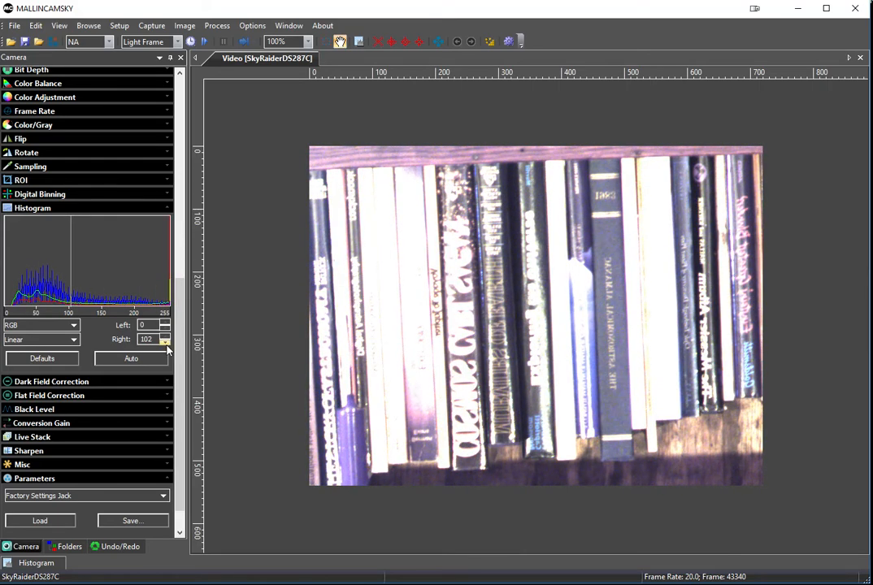
left_click(167, 344)
left_click(166, 343)
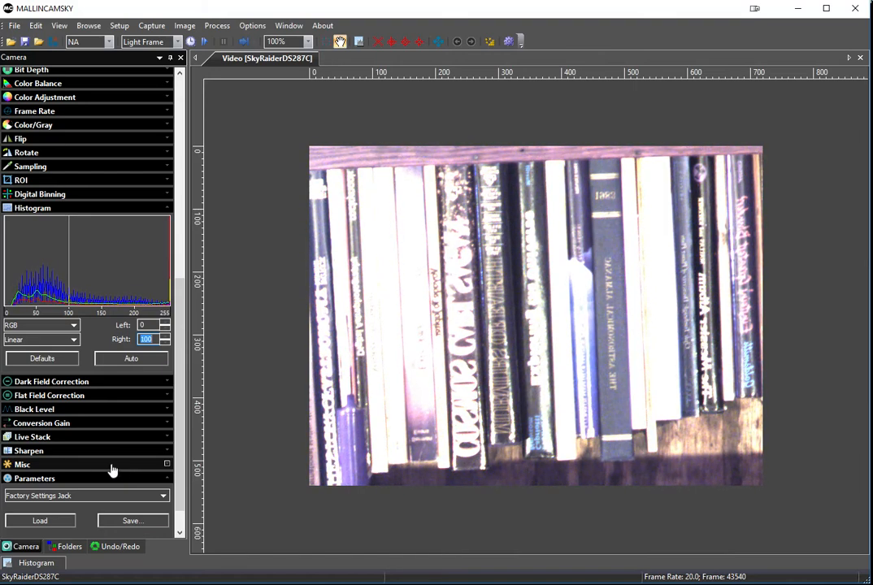
left_click(22, 453)
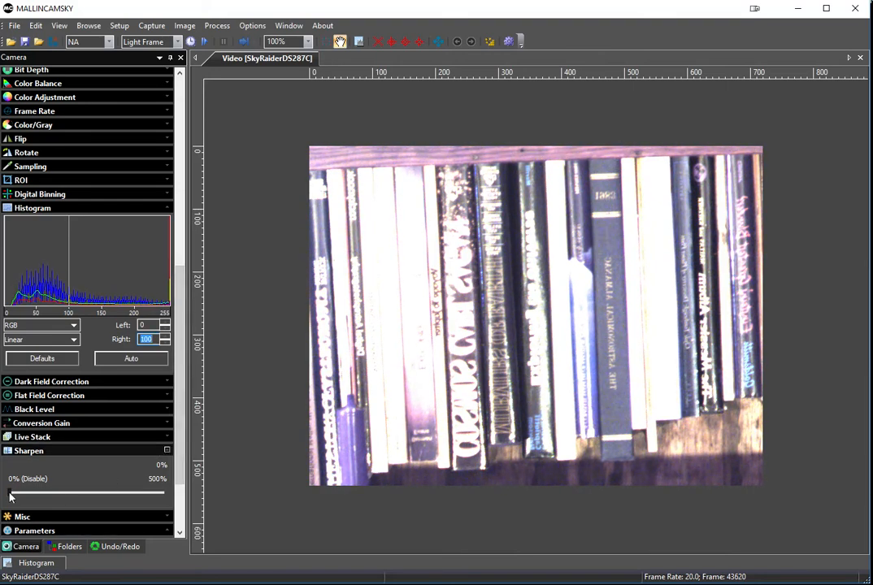
left_click_drag(11, 497, 41, 498)
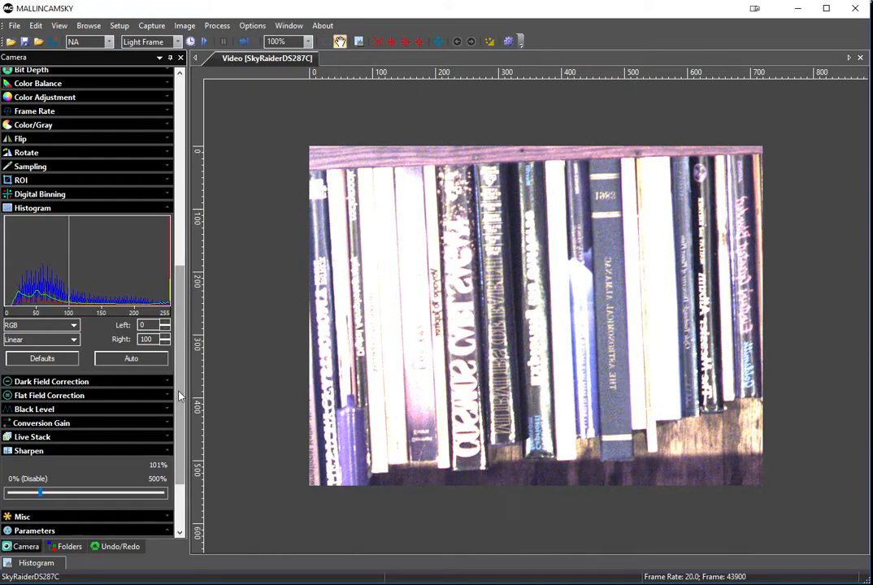
Step: Save the current camera parameters as a preset named "Planetary - G4 E50ms WB H0-100 S101"
scroll(155, 382, "down", 3)
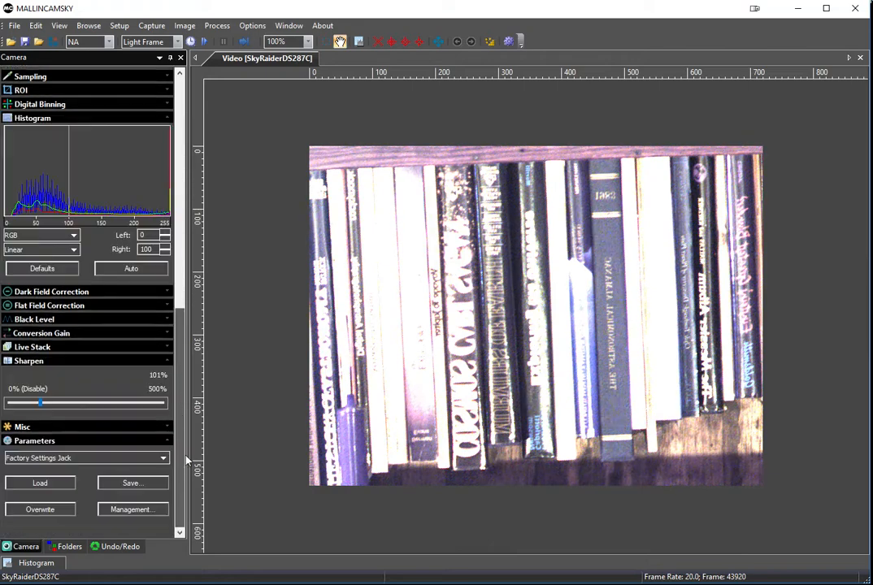
left_click(129, 485)
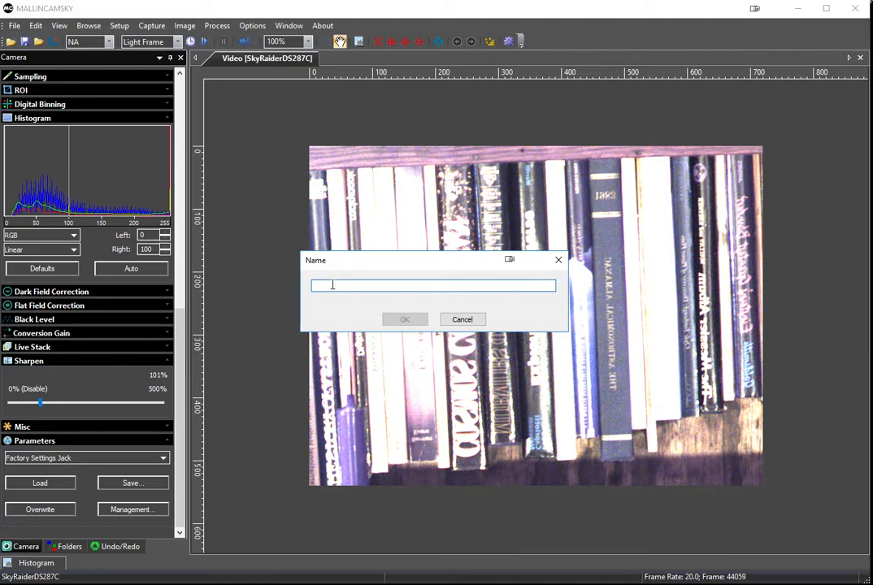
type("Planetar")
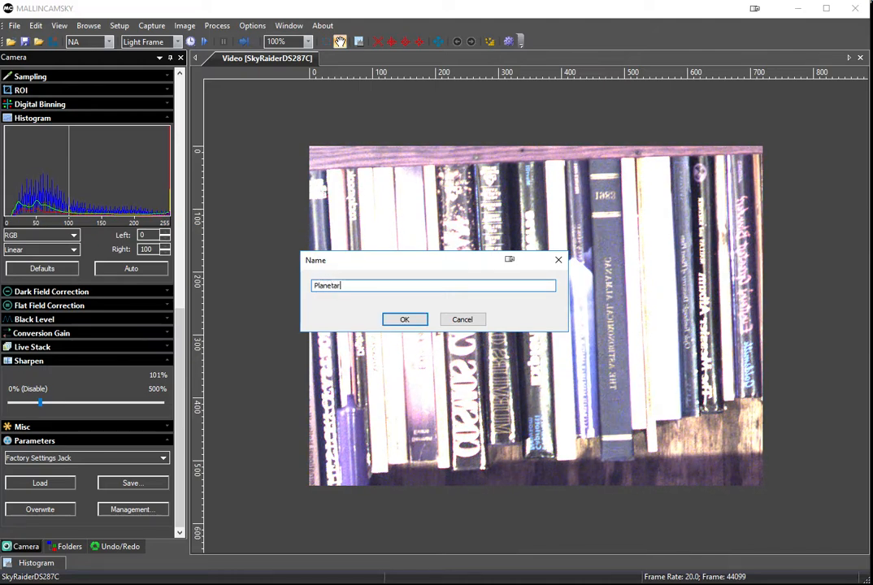
type("y - G4")
type("E50ms")
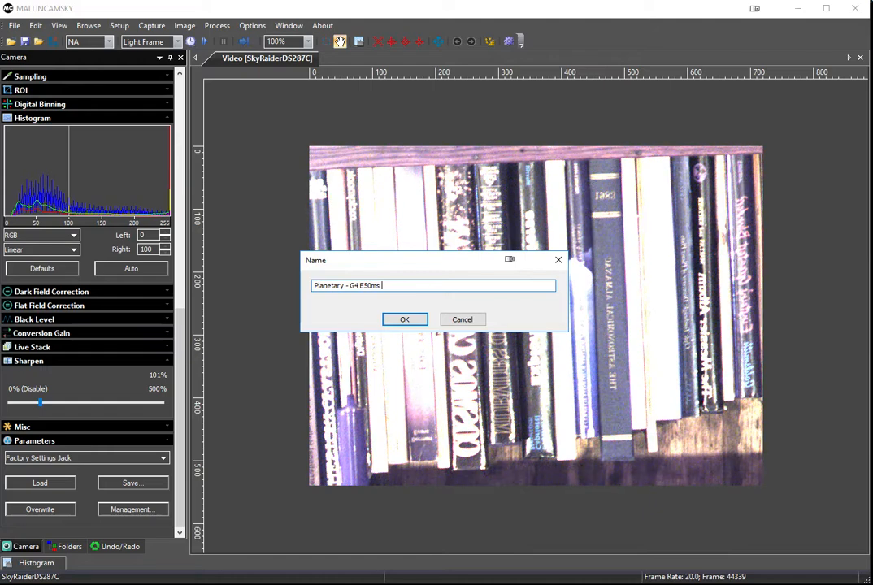
type(" WB H0-100 S101")
left_click(412, 319)
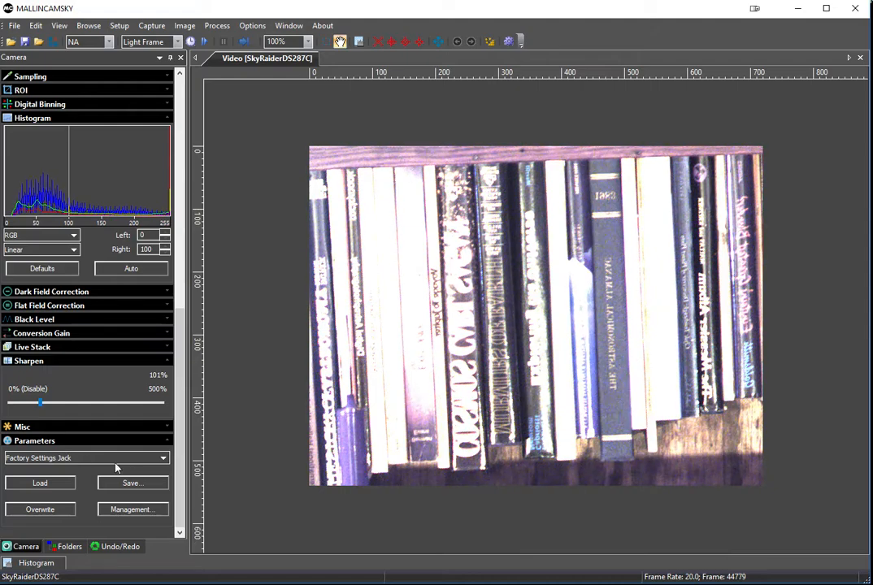
Step: Load the currently selected custom factory settings preset and check the gain and exposure time it applies
left_click(48, 459)
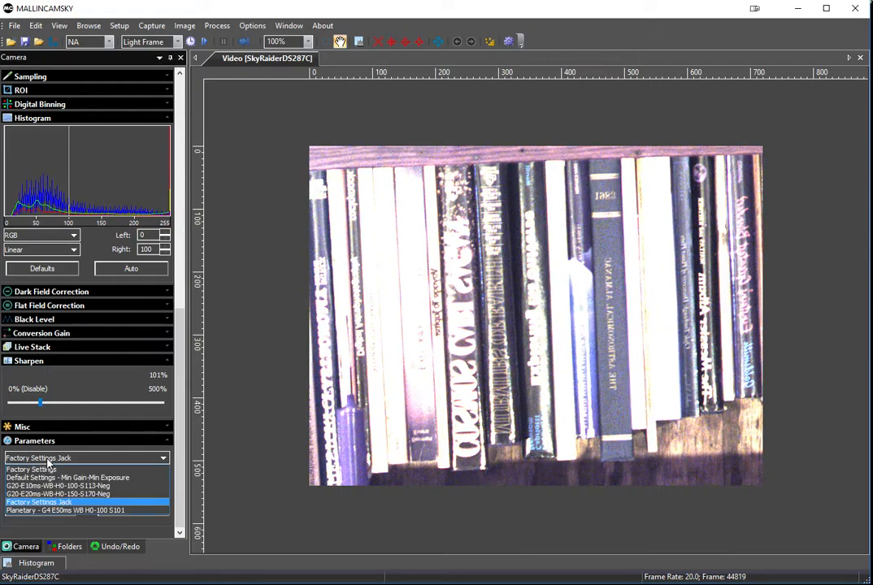
left_click(48, 460)
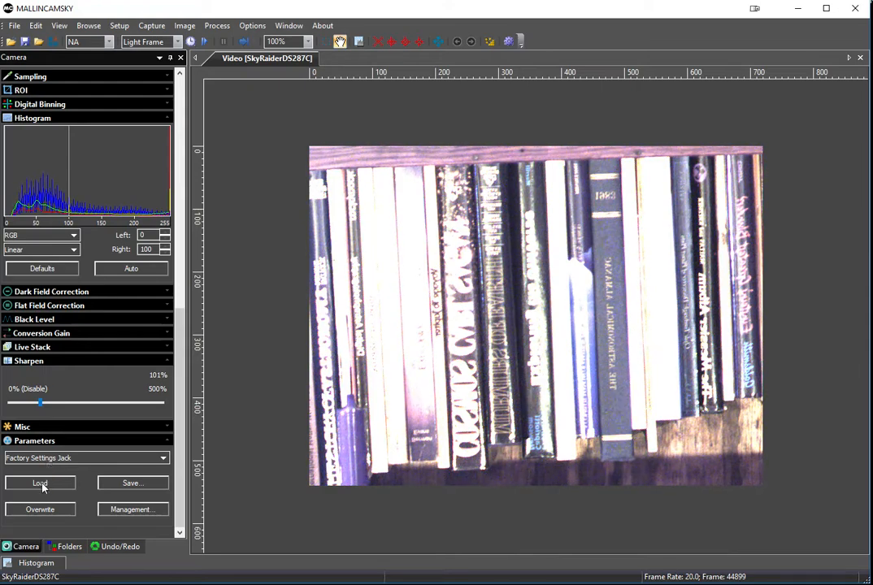
left_click(42, 485)
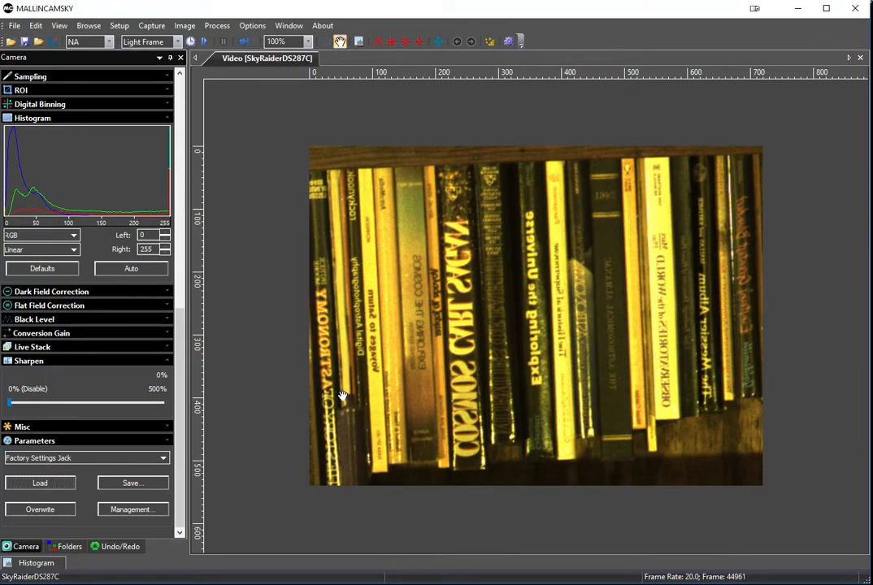
scroll(150, 362, "up", 5)
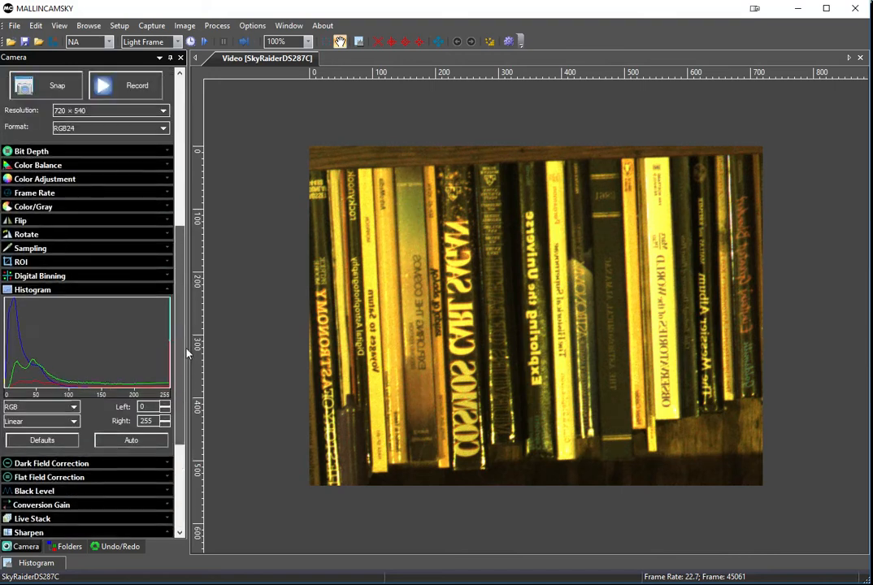
left_click_drag(186, 354, 203, 217)
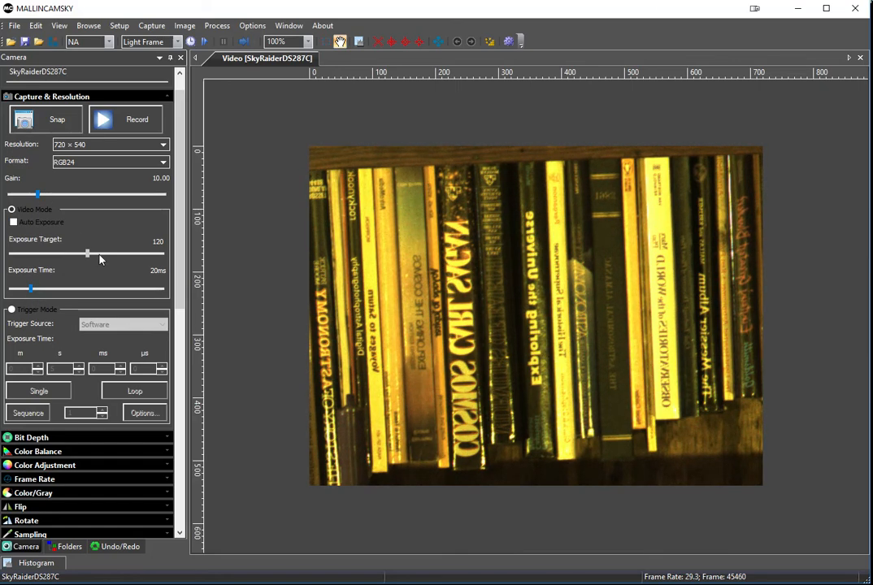
Step: Load the preset "Planetary - G4 E50ms WB H0-100 S101" and check its gain and exposure time
left_click_drag(181, 235, 191, 491)
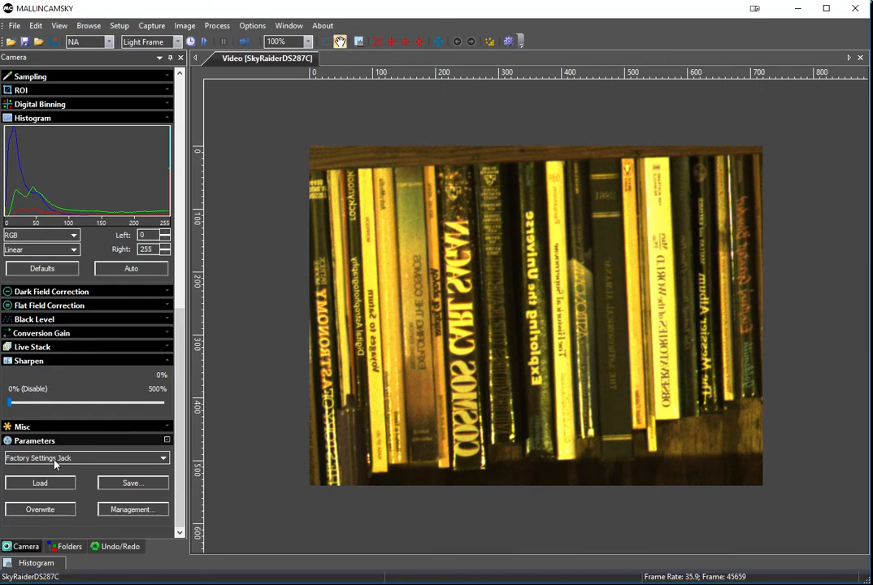
left_click(164, 459)
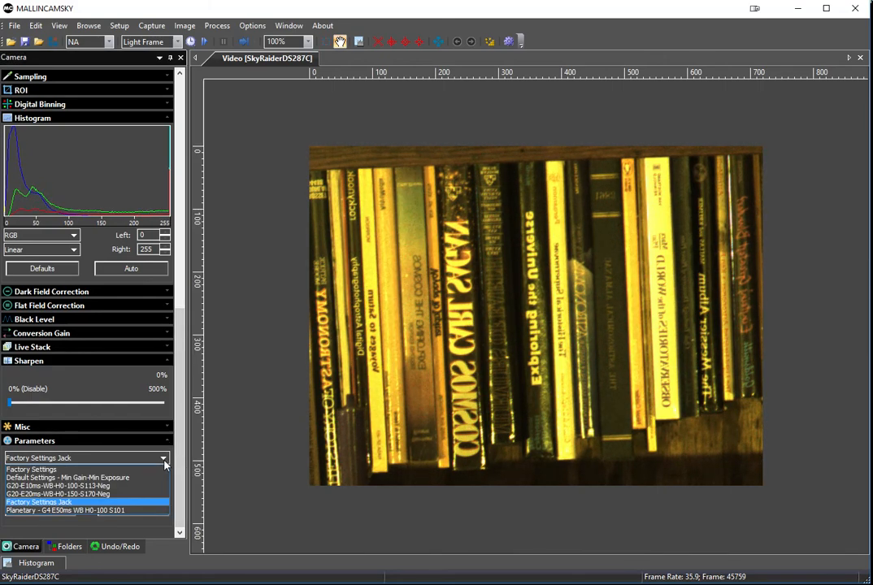
left_click(95, 513)
left_click(57, 487)
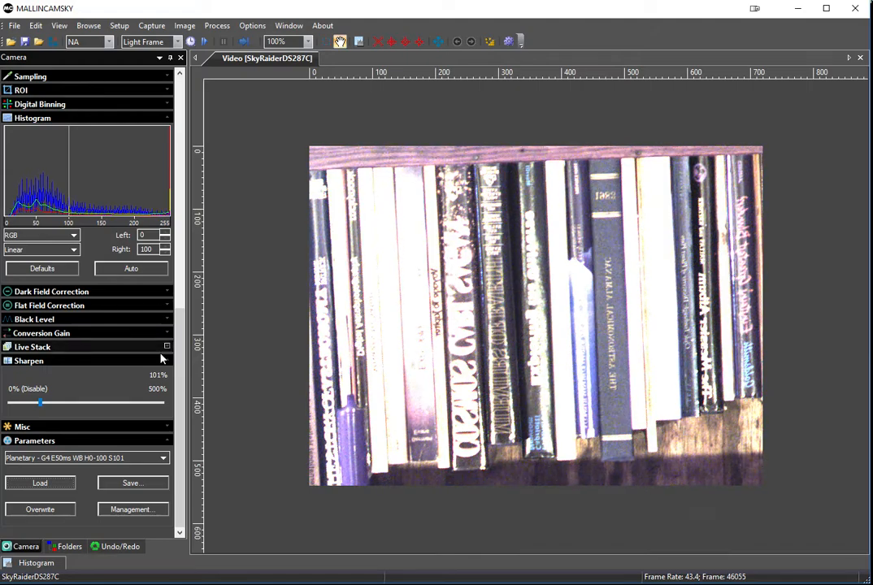
left_click_drag(179, 372, 210, 137)
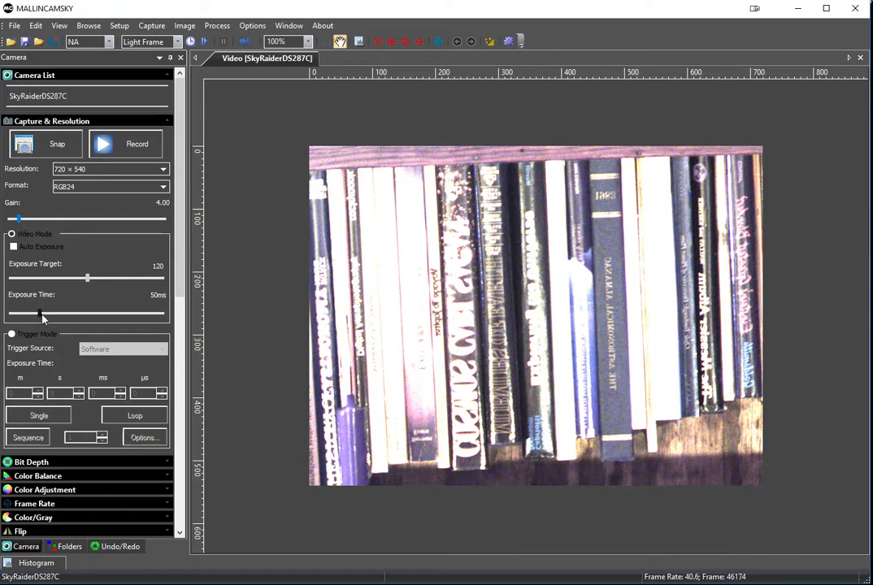
Step: Load the preset "Default Settings - Min Gain-Min Exposure" and check its gain and exposure time
left_click_drag(182, 241, 185, 426)
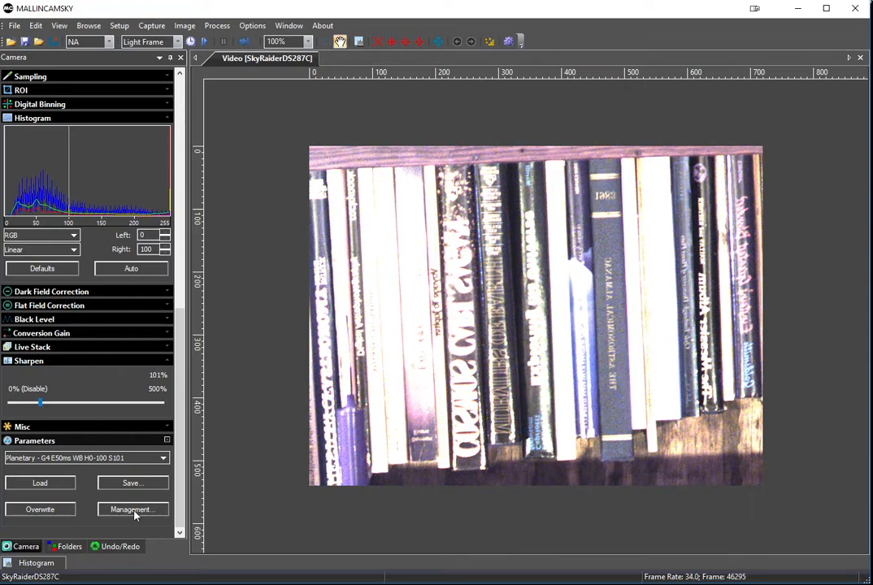
left_click(162, 459)
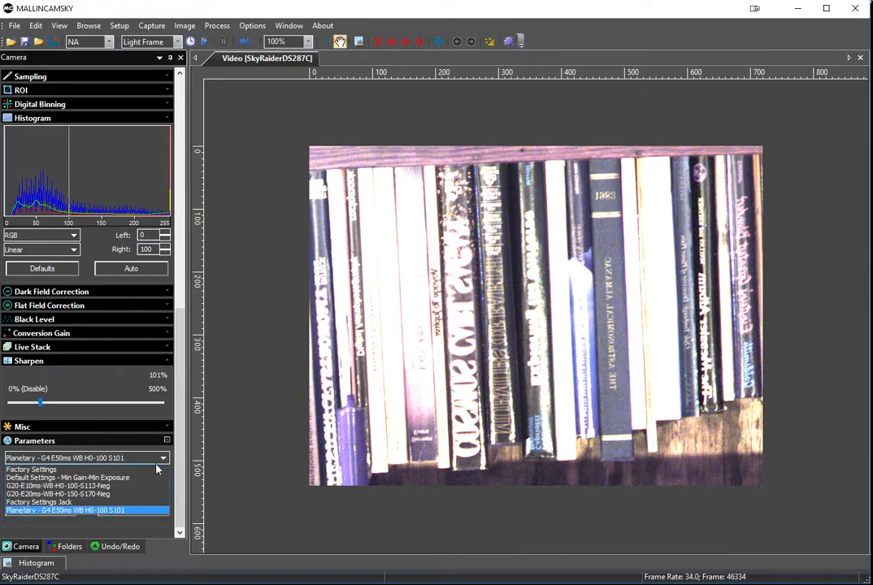
left_click(58, 478)
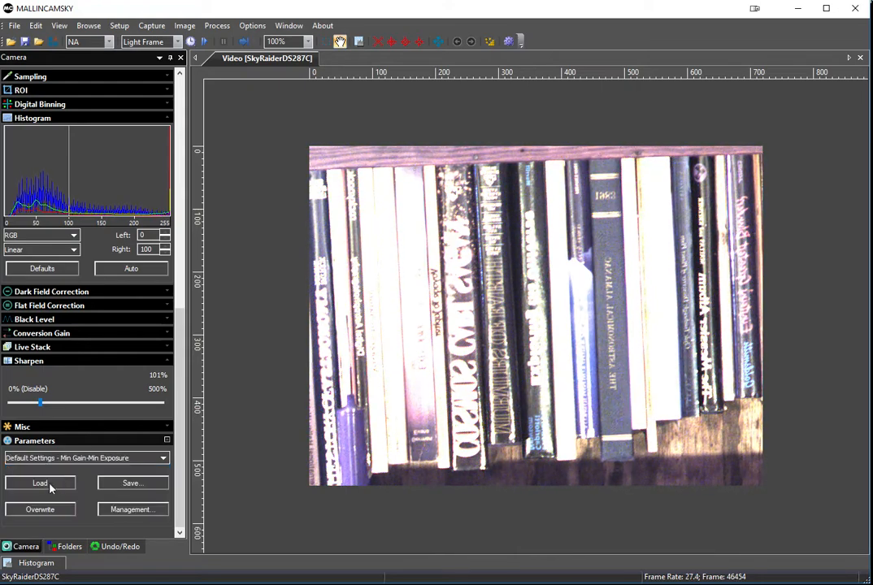
left_click(49, 484)
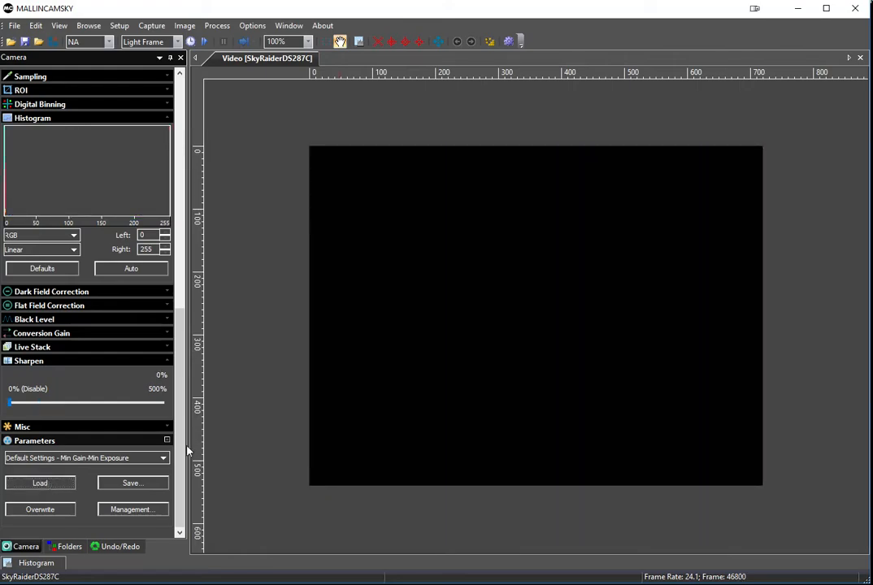
left_click_drag(181, 450, 228, 190)
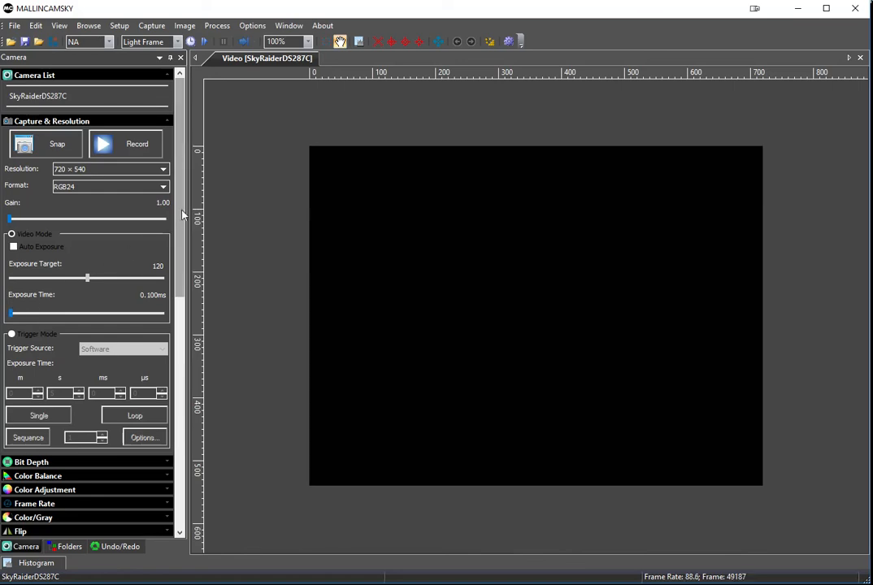
Step: Load the preset "G20-E10ms-WB-H0-100-S113-Neg" and check its miscellaneous settings for the Negative option
left_click_drag(179, 186, 174, 491)
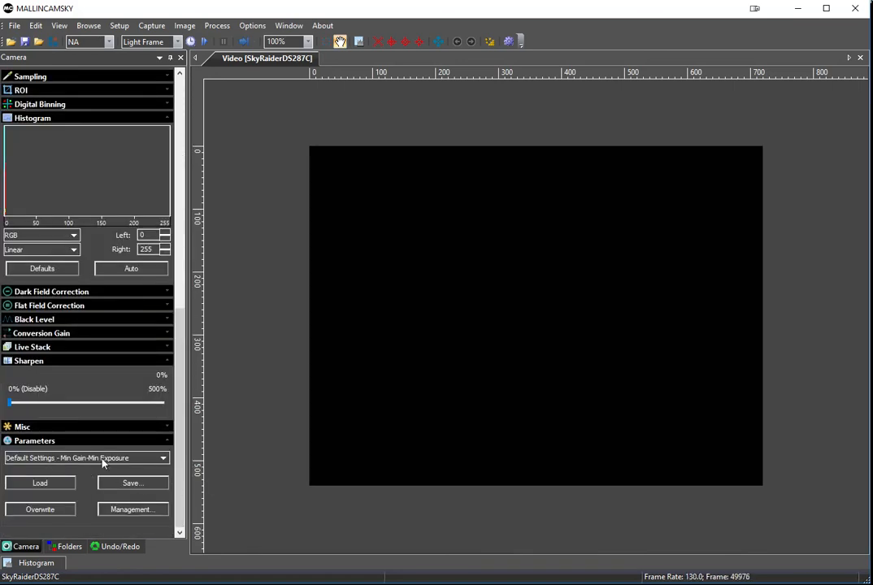
left_click(164, 459)
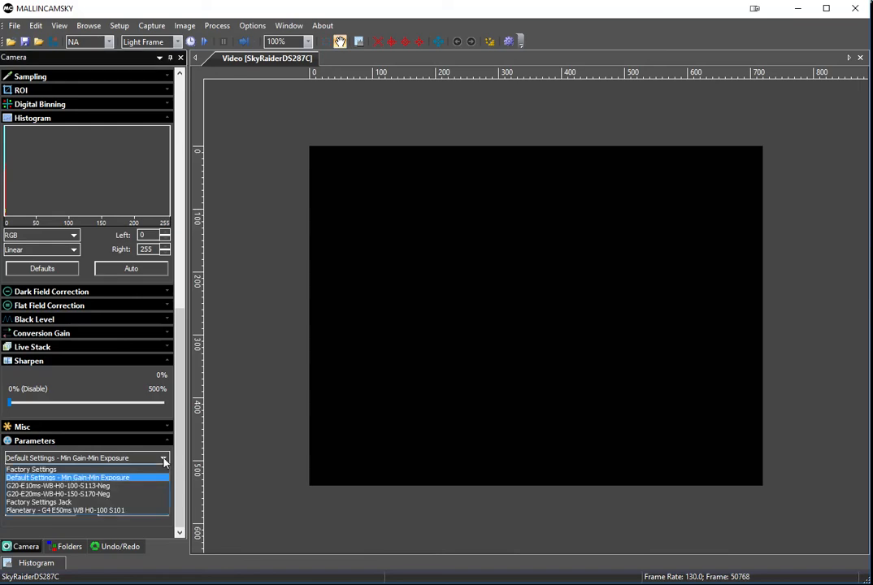
left_click(104, 487)
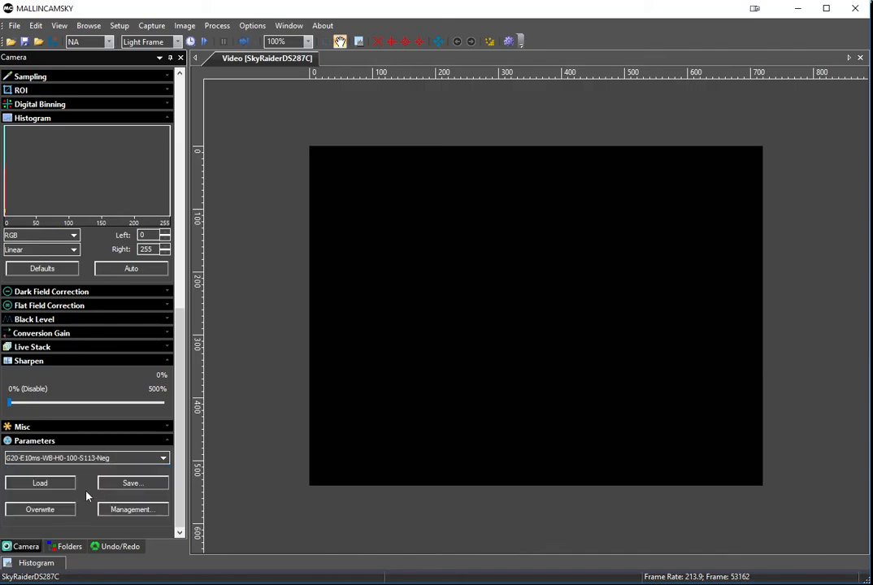
left_click(56, 485)
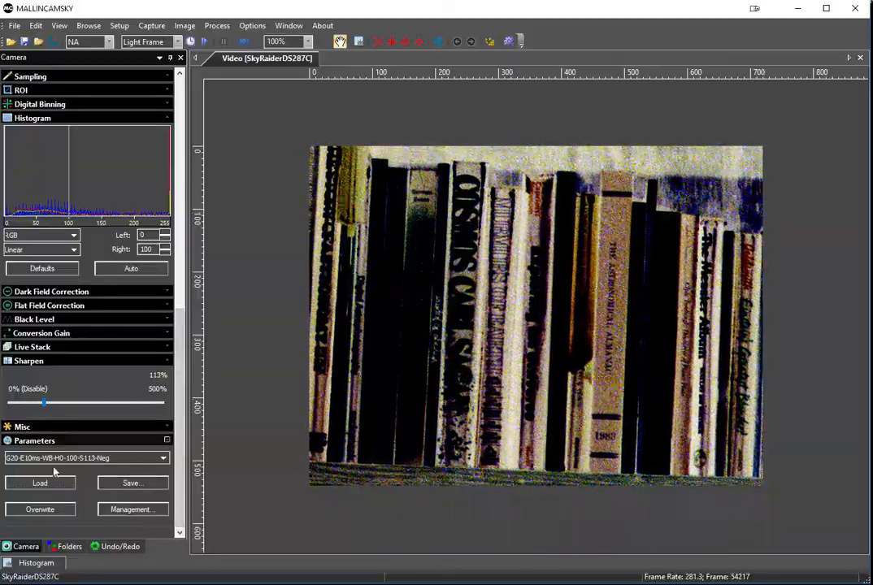
left_click(25, 427)
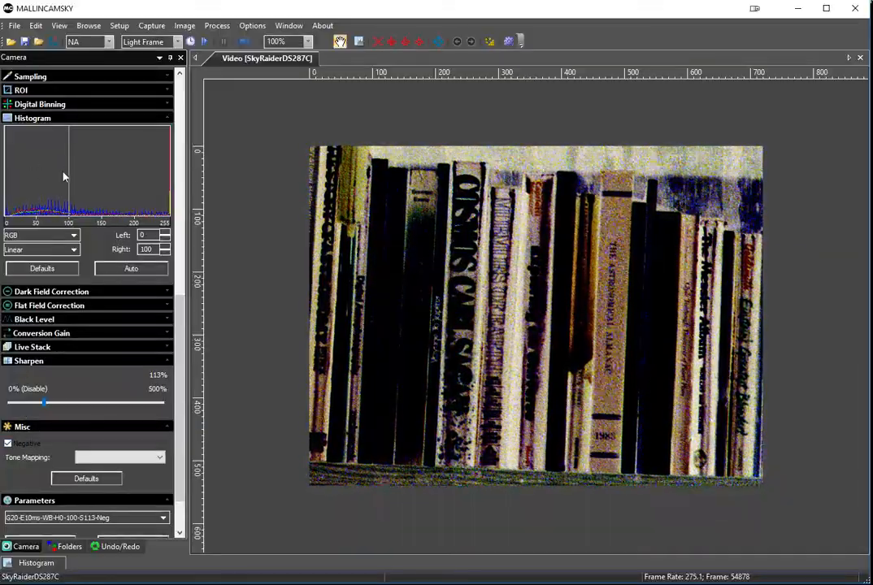
Step: Open the list of saved camera parameter presets
scroll(184, 399, "down", 1)
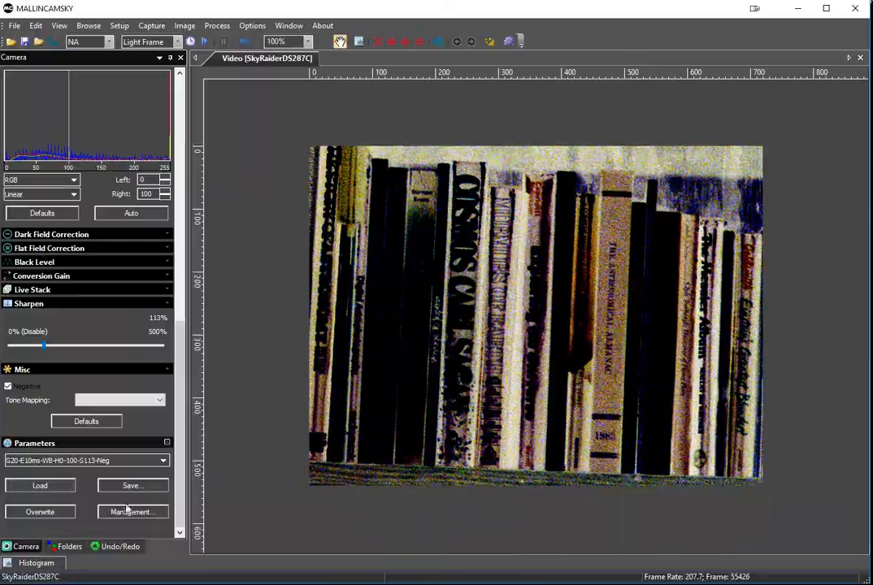
left_click(163, 460)
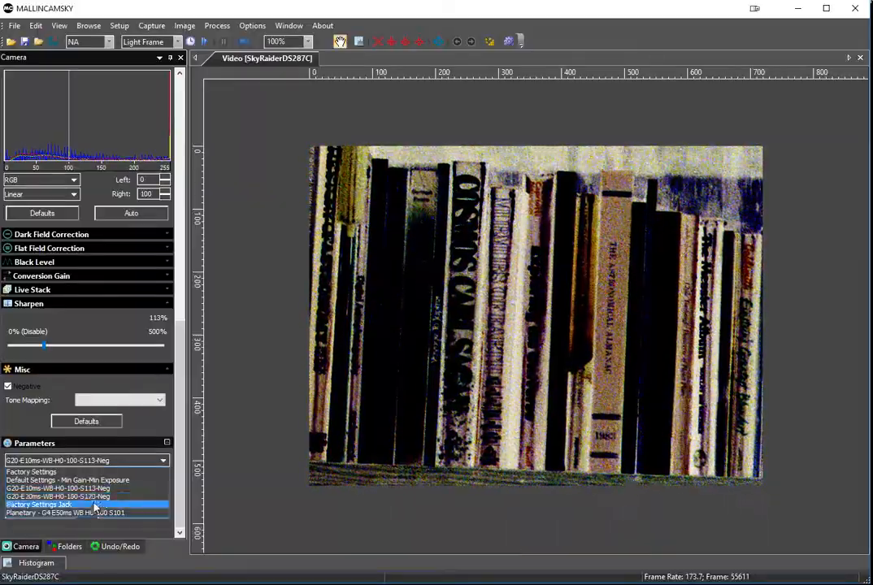